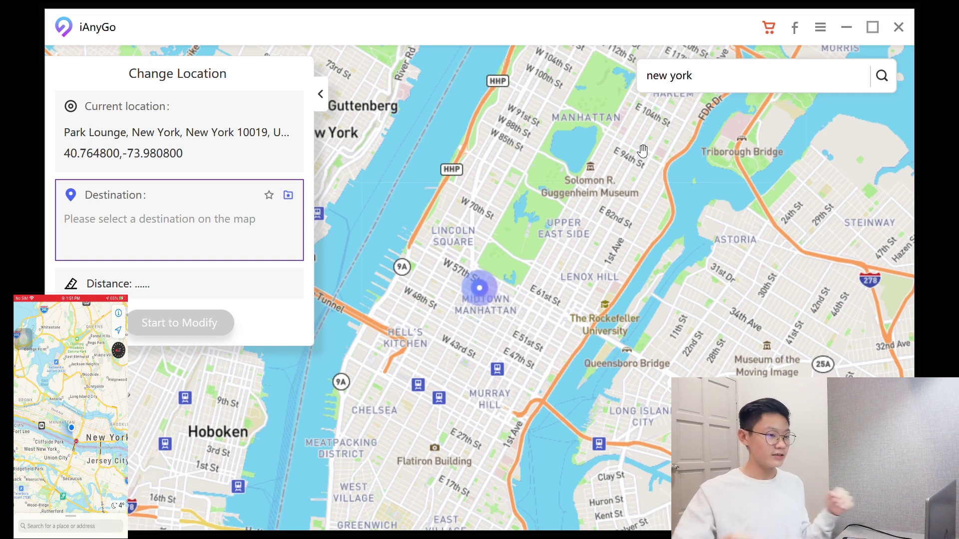
Replace the map search with "russia", choose the Russia suggestion as destination, and change the device's location to it.
left_click(844, 82)
key("BackSpace")
key("BackSpace")
key("BackSpace")
key("BackSpace")
key("BackSpace")
key("BackSpace")
key("BackSpace")
key("BackSpace")
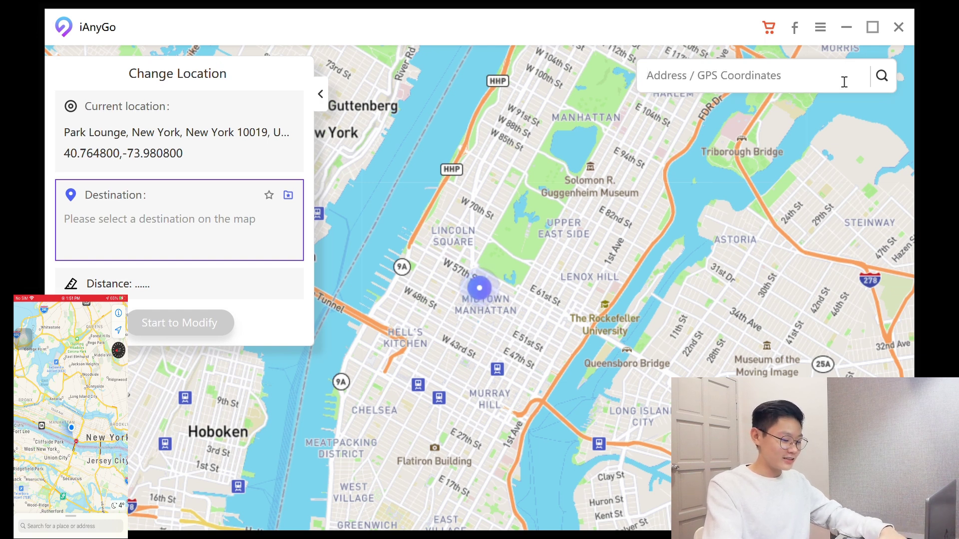
type("russia")
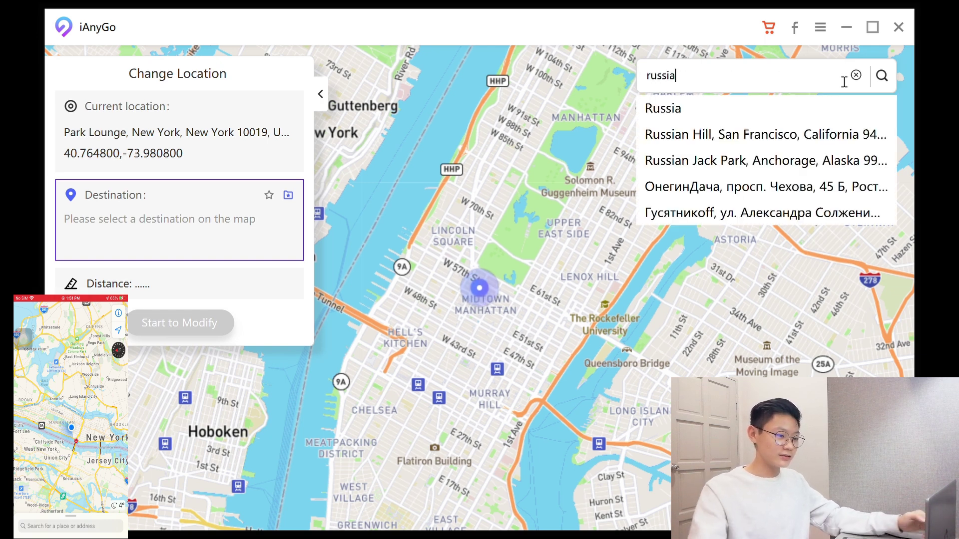
left_click(686, 111)
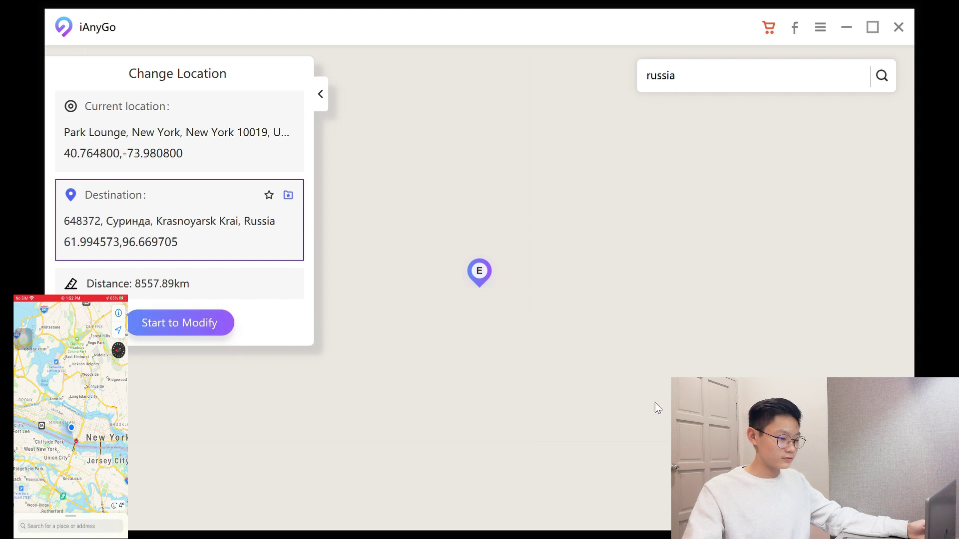
left_click(180, 322)
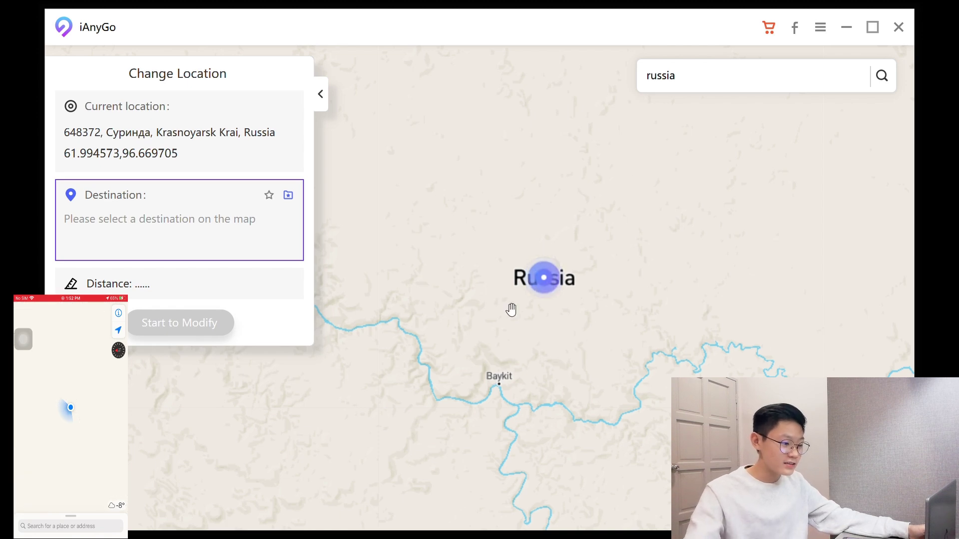
Examine the new location in Russia and the region around it on the map.
scroll(510, 308, "down", 2)
scroll(580, 305, "down", 3)
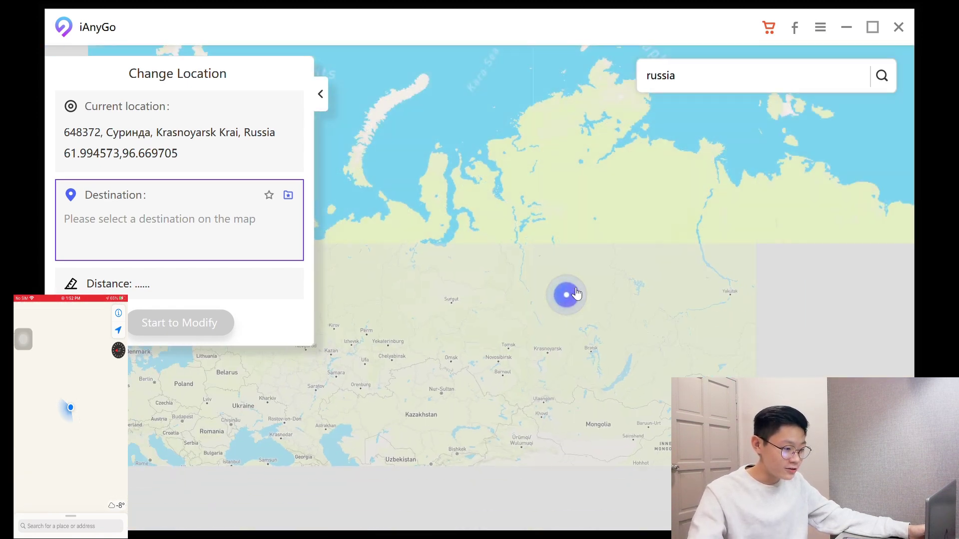
scroll(585, 257, "up", 1)
scroll(585, 257, "up", 2)
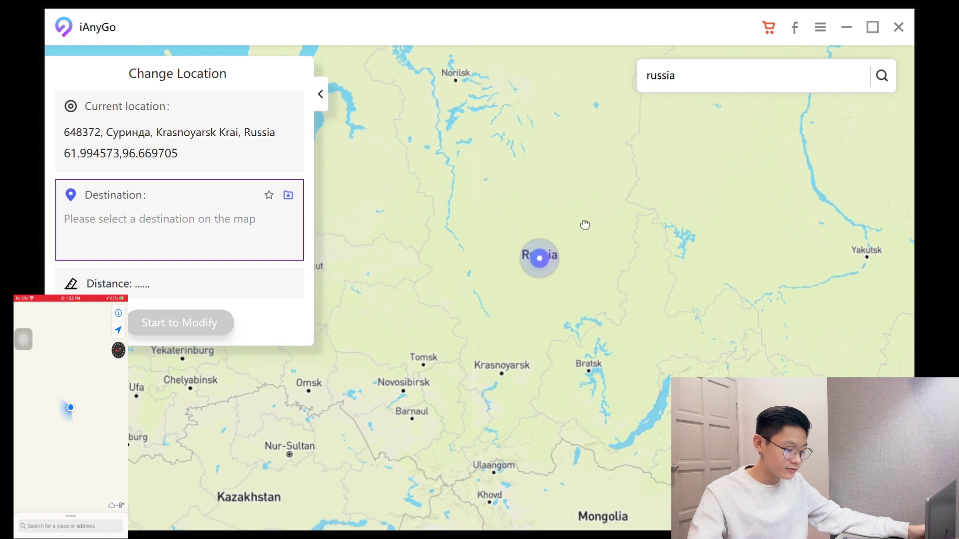
left_click_drag(584, 225, 681, 201)
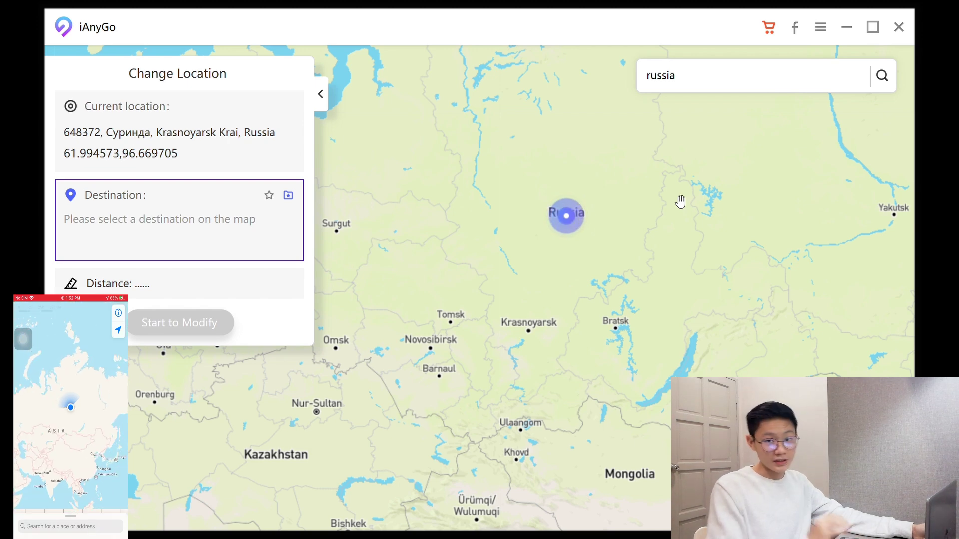
scroll(475, 370, "up", 2)
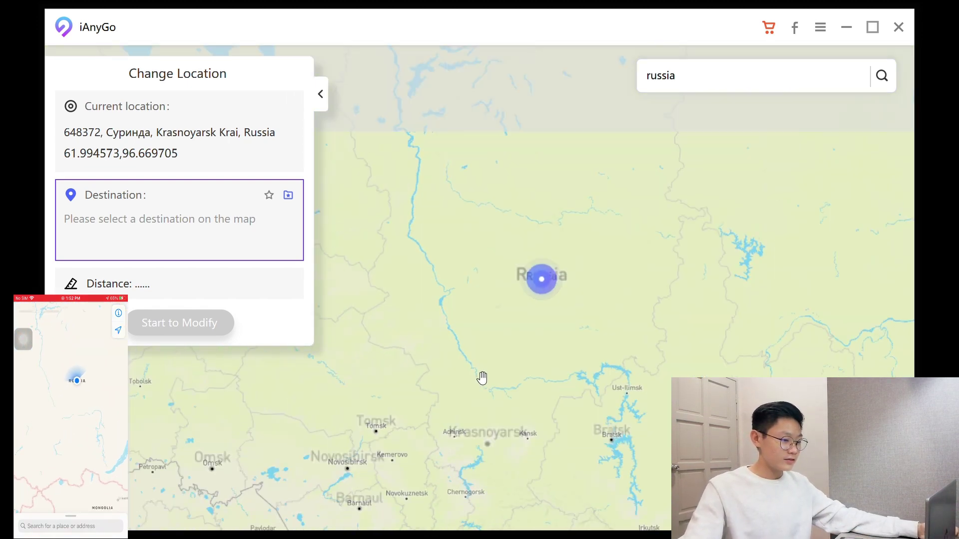
scroll(580, 273, "down", 2)
key("Return")
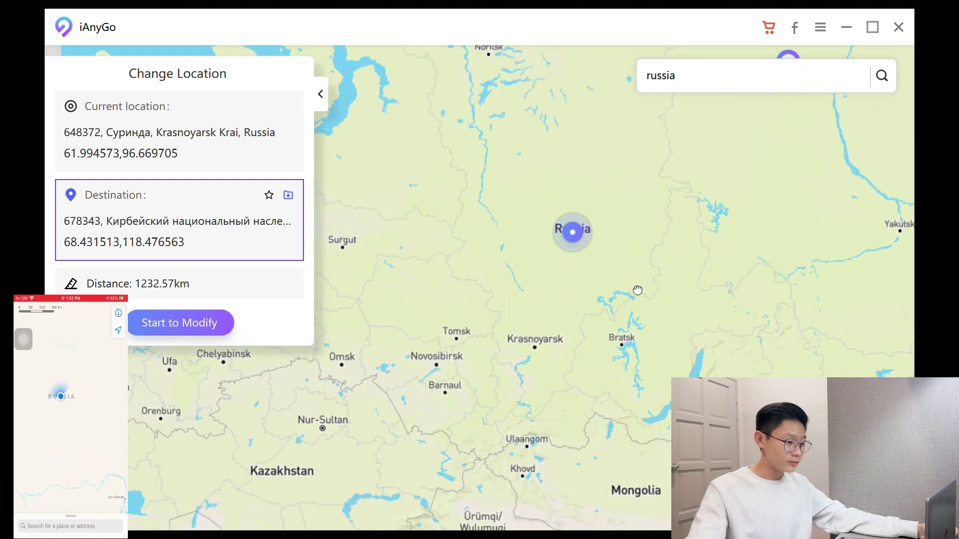
Try several destination points on the map around Novosibirsk and Krasnoyarsk.
left_click(513, 333)
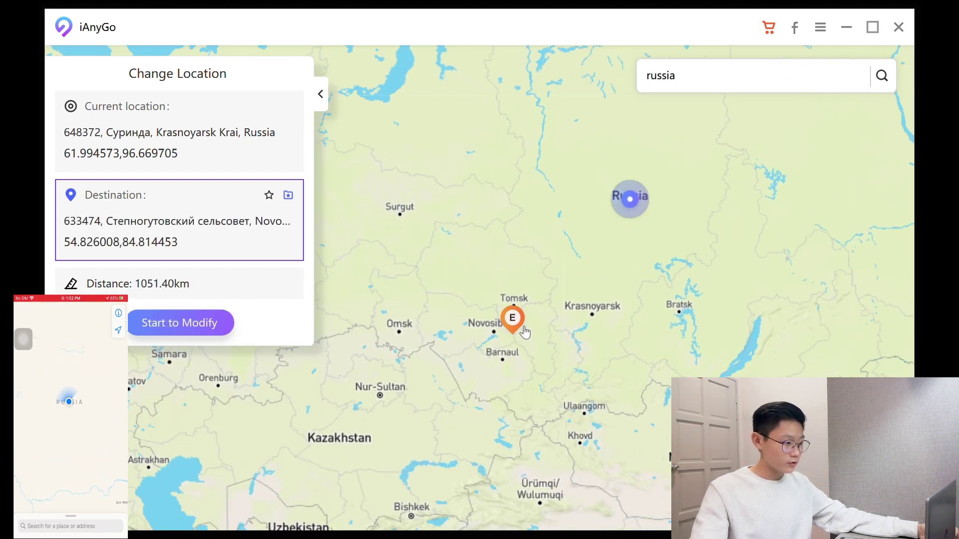
left_click(547, 315)
left_click(634, 283)
left_click(593, 322)
scroll(599, 322, "up", 2)
scroll(596, 325, "down", 2)
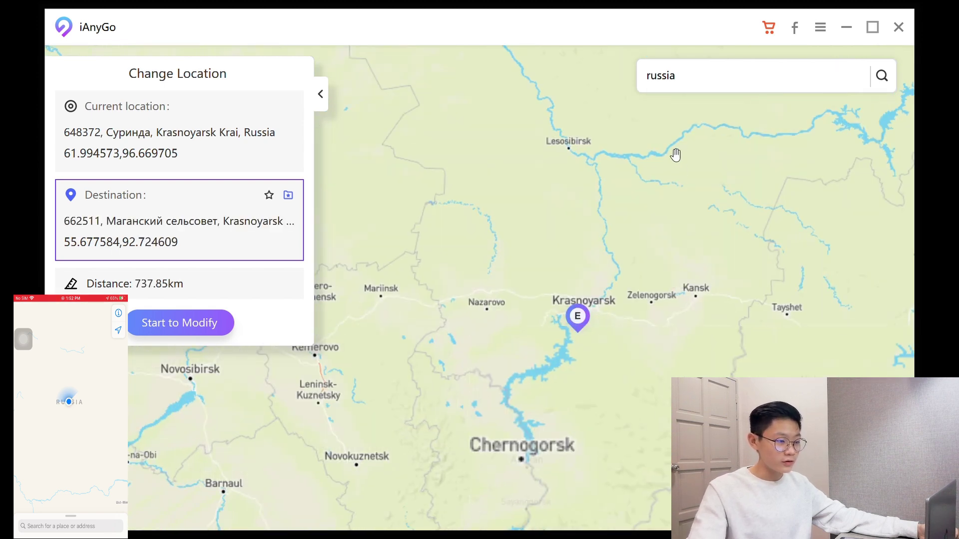
Place the destination near Bratsk, at about 55.92, 101.51, and change the device's location to it.
scroll(625, 178, "down", 2)
left_click_drag(608, 206, 592, 231)
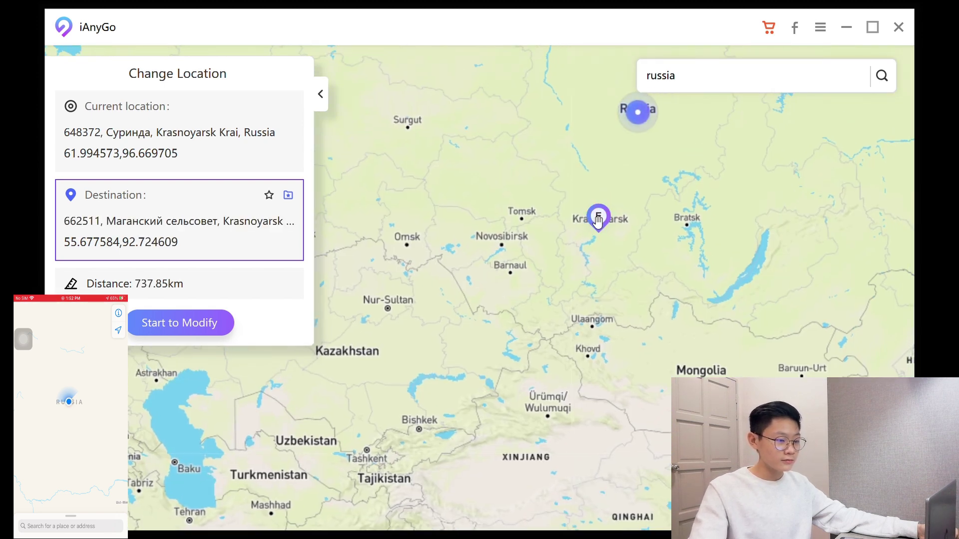
left_click(691, 231)
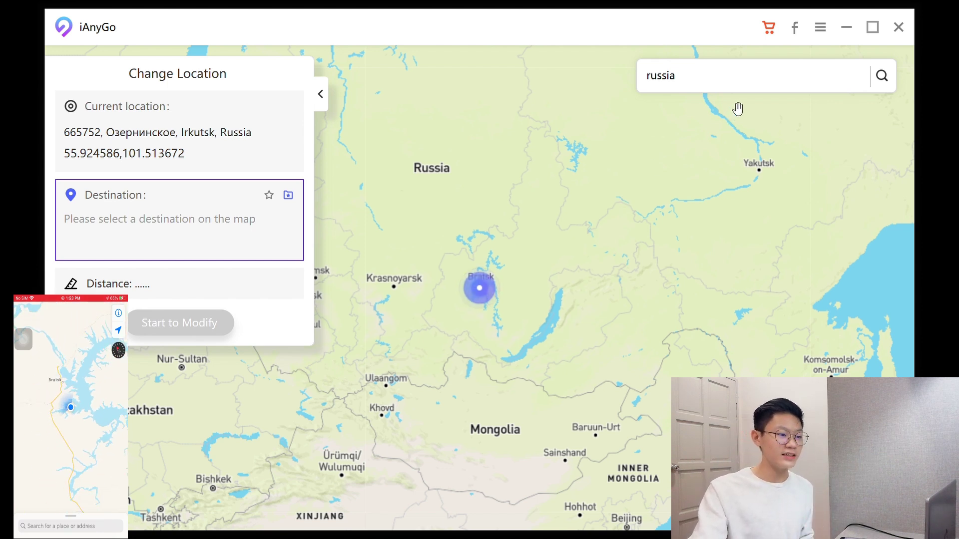
Try alternative destination points north of Bratsk, near Krasnoyarsk and northeast of Bratsk.
left_click(463, 220)
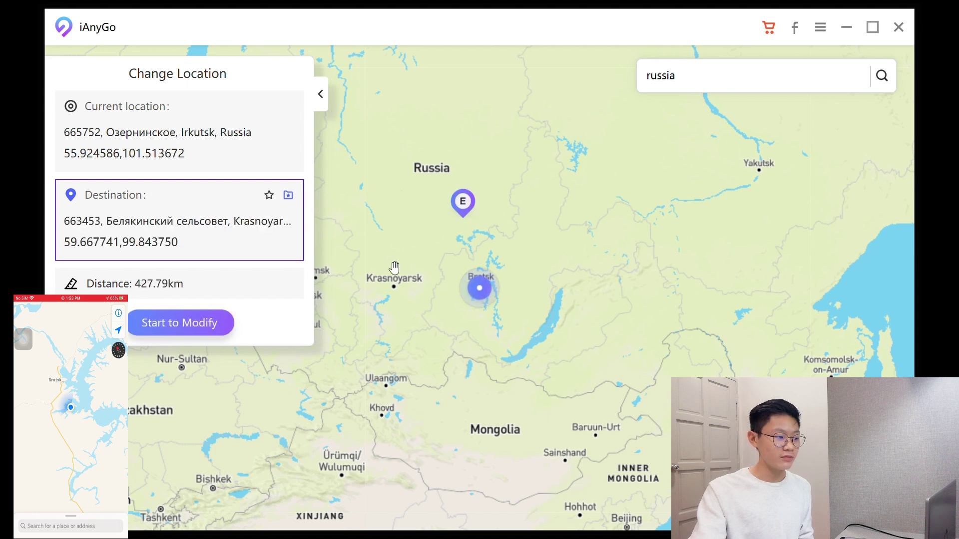
left_click(388, 260)
left_click_drag(489, 272, 477, 258)
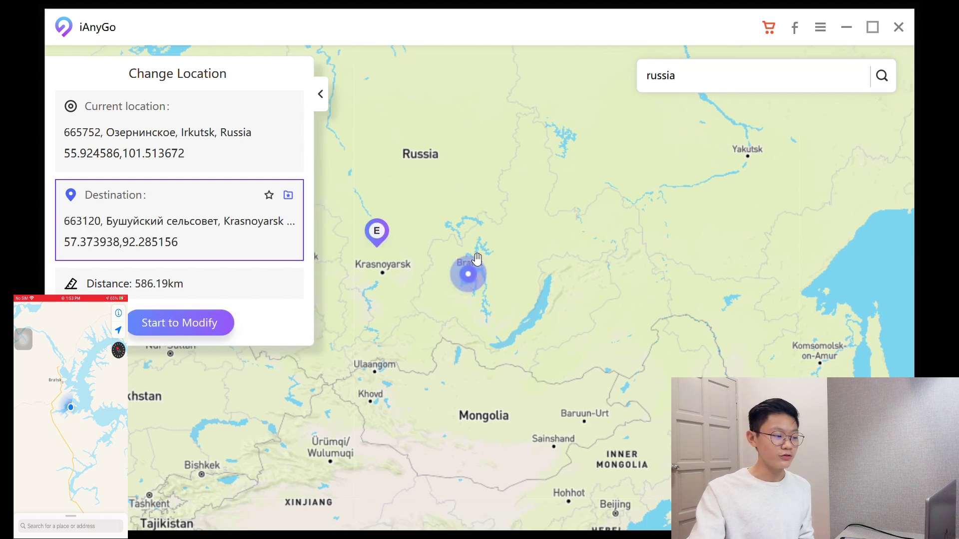
left_click(537, 213)
scroll(644, 286, "down", 1)
scroll(643, 286, "down", 1)
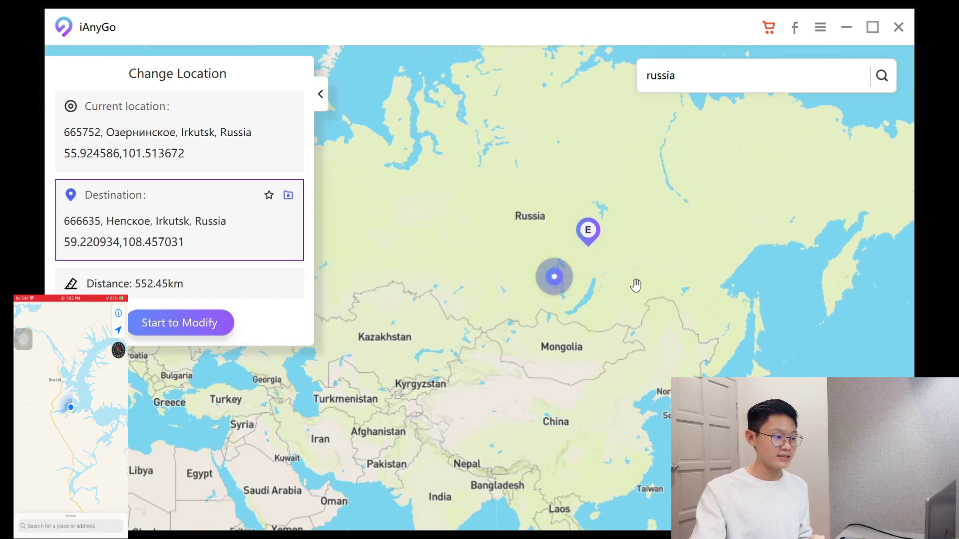
Search for "kuala lumpur", choose "Kuala Lumpur, Kuala Lumpur, Malaysia" as destination, and change the device's location to it.
double_click(733, 74)
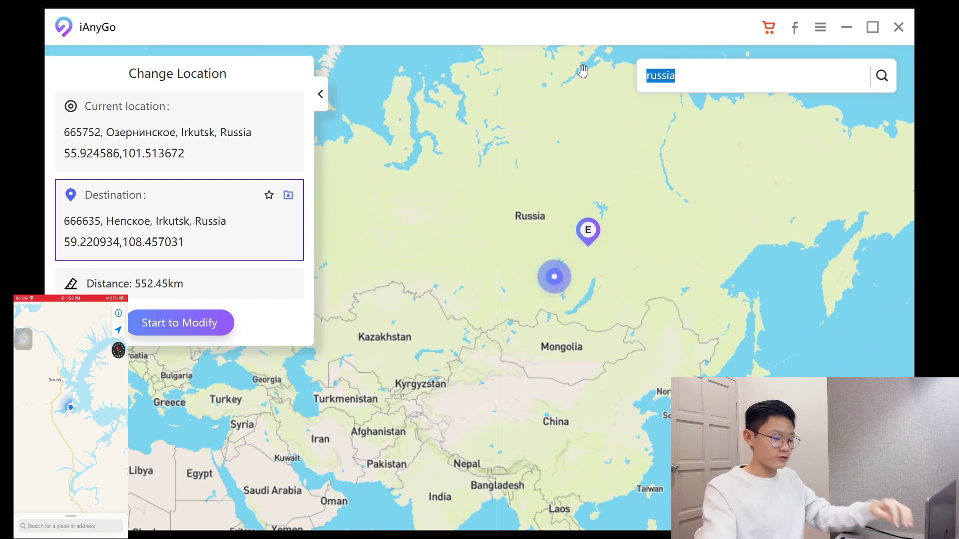
key("BackSpace")
type("kuala lu")
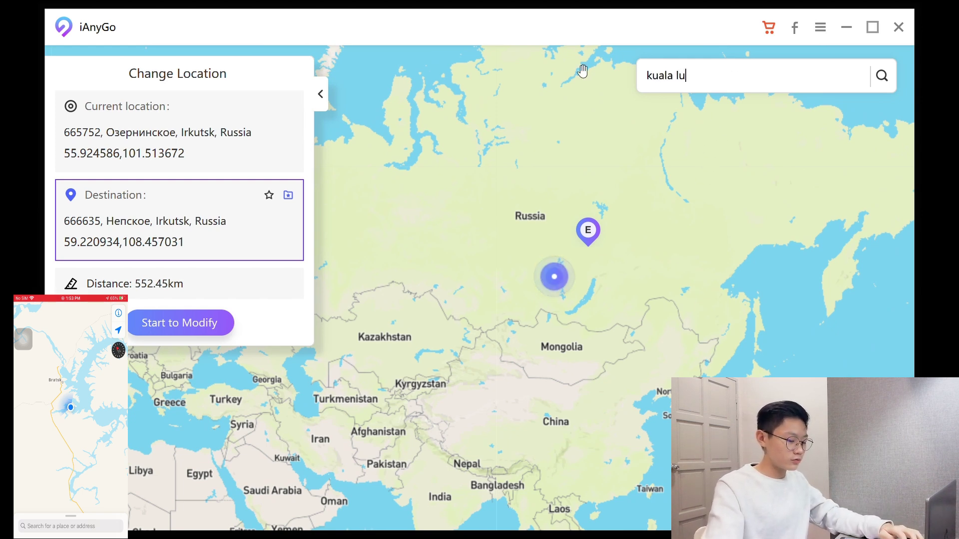
type("mp")
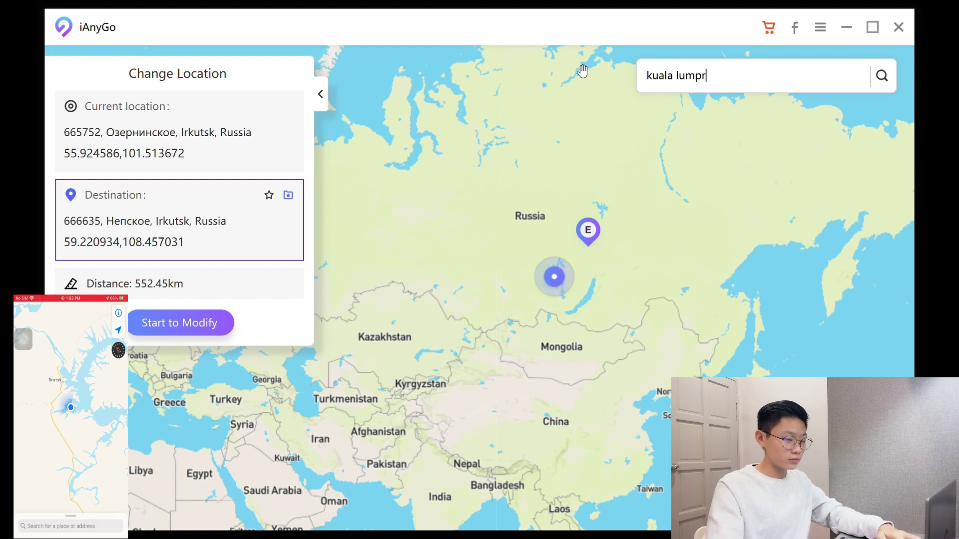
type("ur")
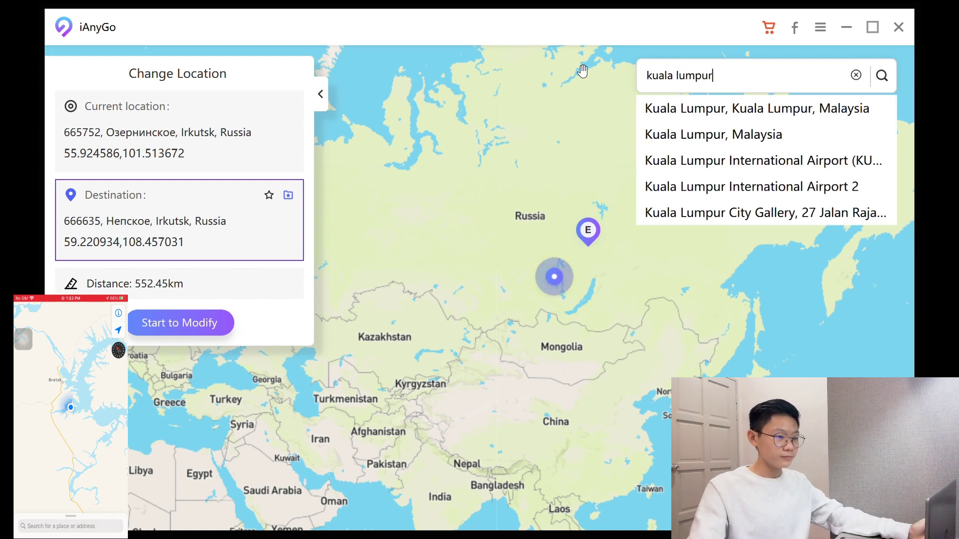
left_click(664, 109)
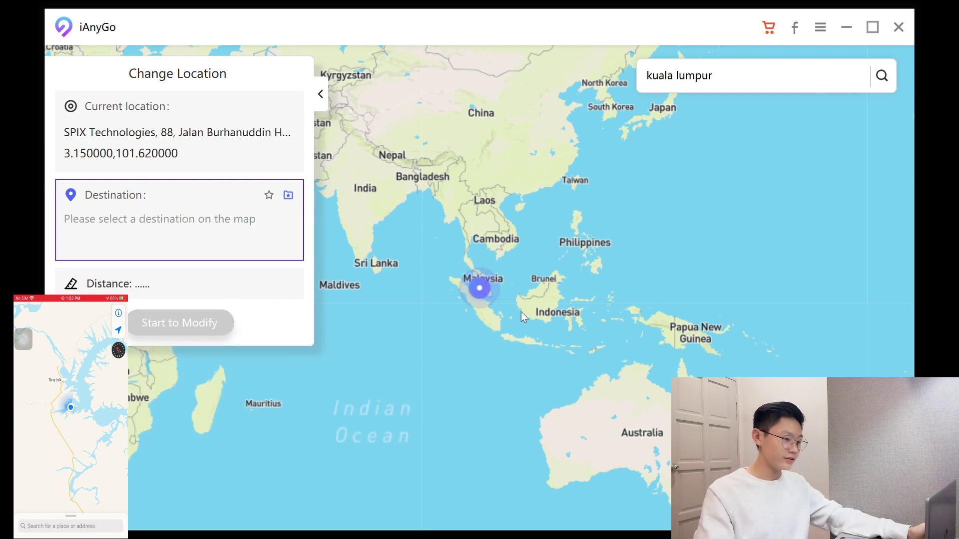
Examine the new Kuala Lumpur location and the surrounding Malay Peninsula on the map.
scroll(500, 297, "up", 3)
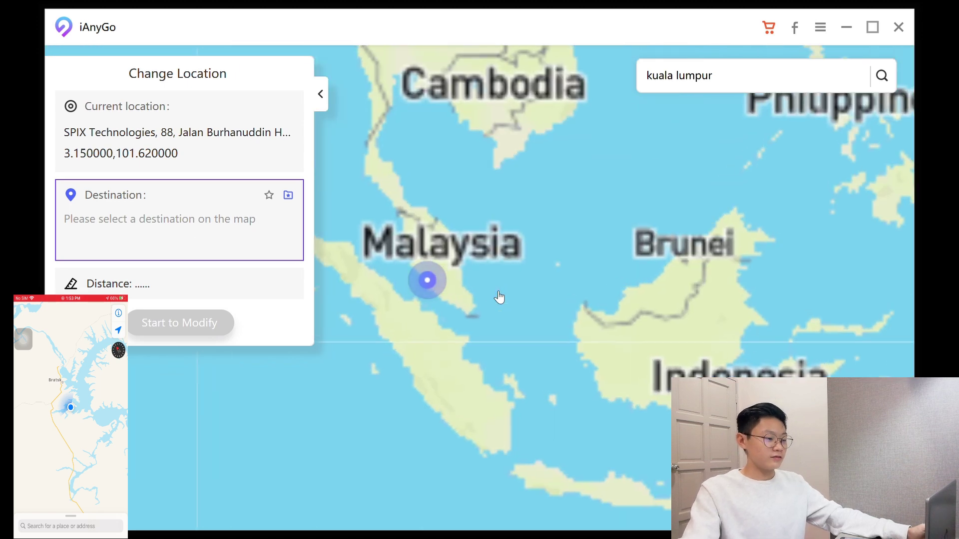
scroll(624, 265, "up", 3)
left_click_drag(589, 248, 717, 270)
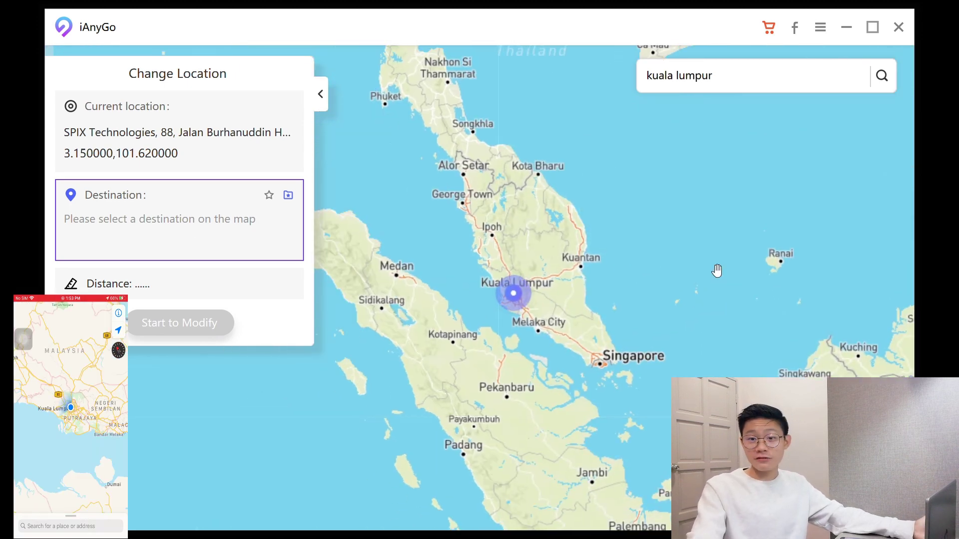